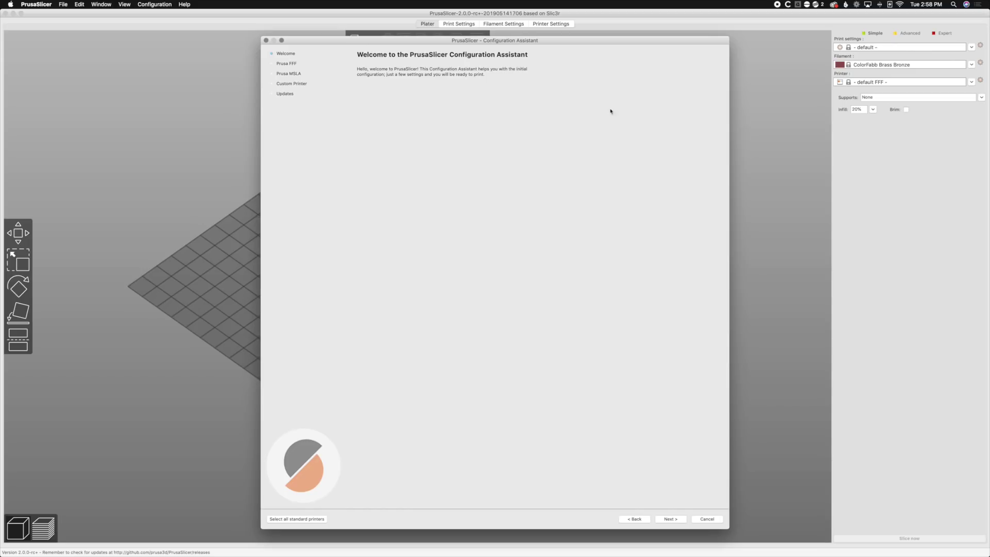
# - Add the MK3, MK3S MMU2S, MK3 MMU2, MK2.5S and MK2.5 printers with 0.4 mm nozzles
pyautogui.moveTo(593, 43); pyautogui.dragTo(584, 36)
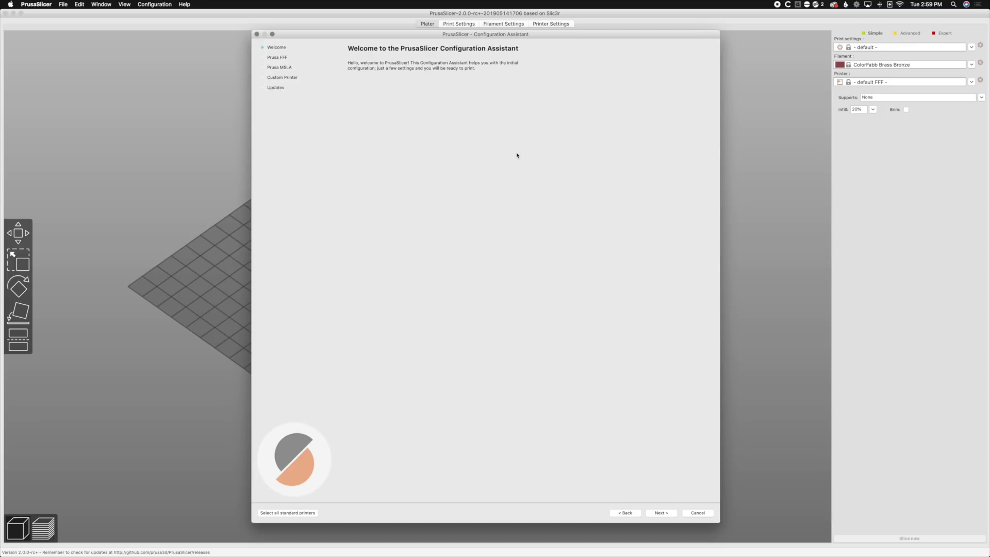
pyautogui.click(651, 512)
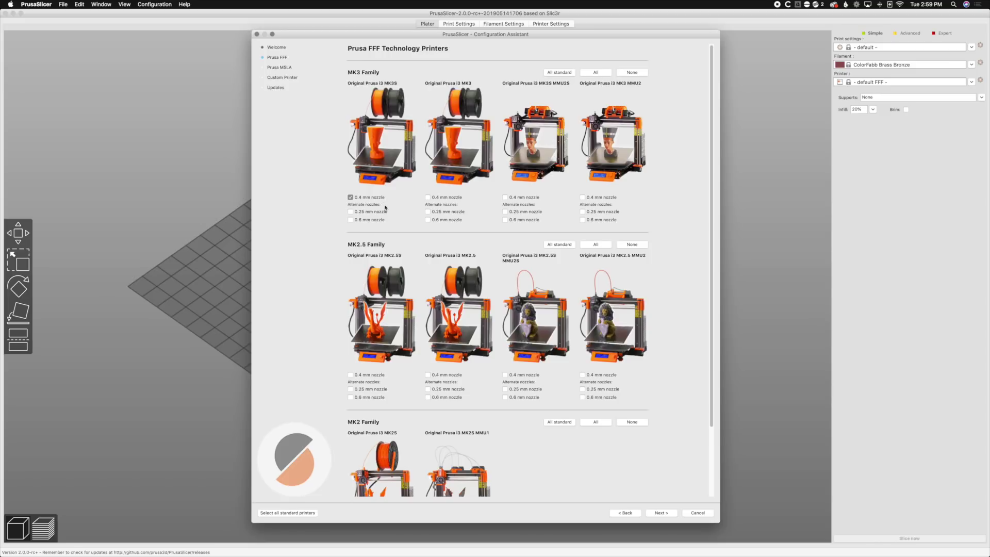
pyautogui.click(428, 197)
pyautogui.click(507, 199)
pyautogui.click(583, 198)
pyautogui.scroll(-3, 557, 204)
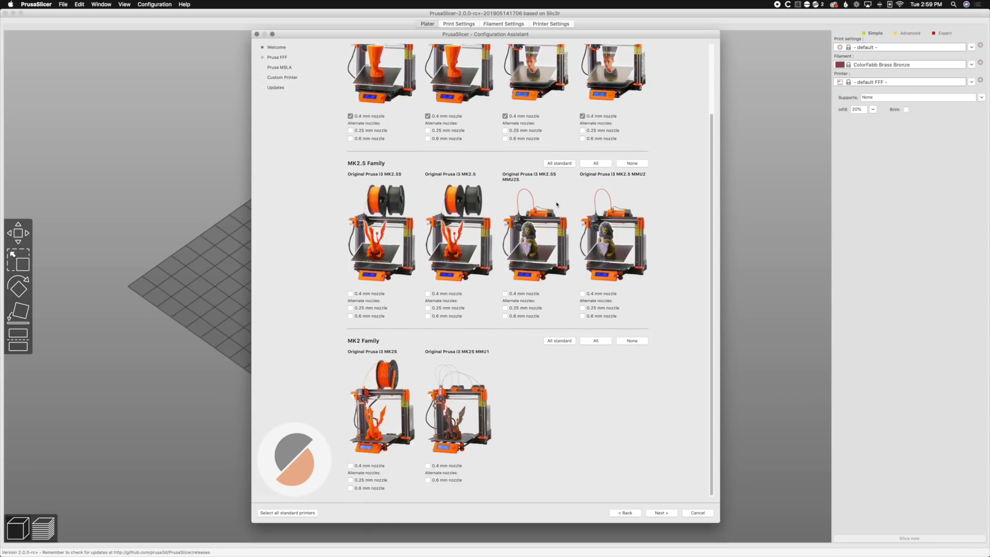
pyautogui.click(356, 292)
pyautogui.click(428, 294)
# - Add the Original Prusa SL1 resin printer and finish the Configuration Assistant
pyautogui.click(669, 514)
pyautogui.click(351, 194)
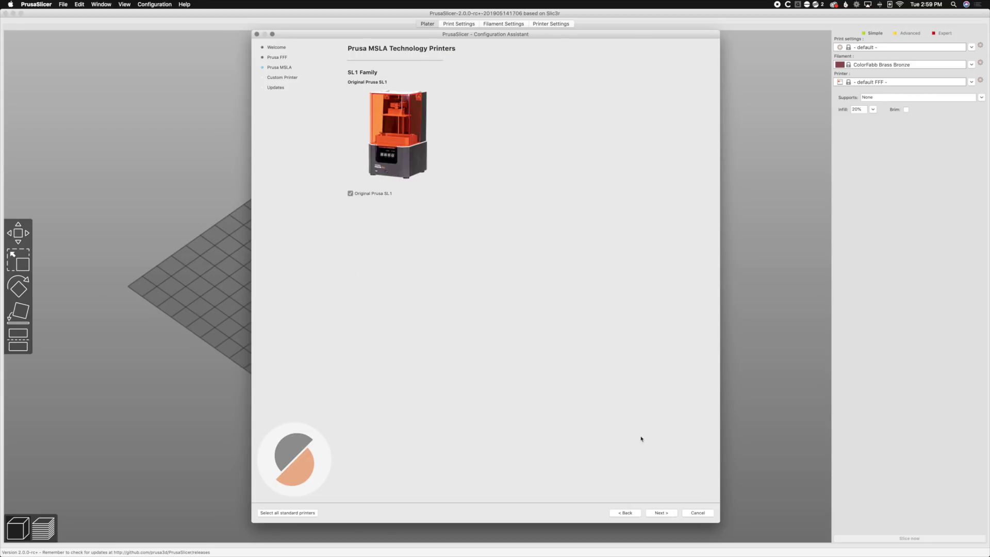
pyautogui.click(660, 513)
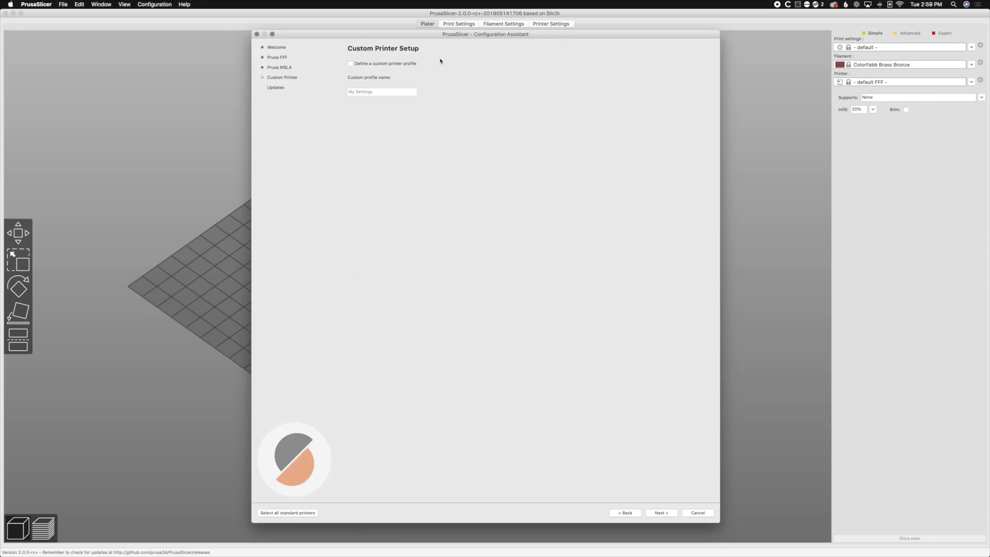
pyautogui.click(662, 513)
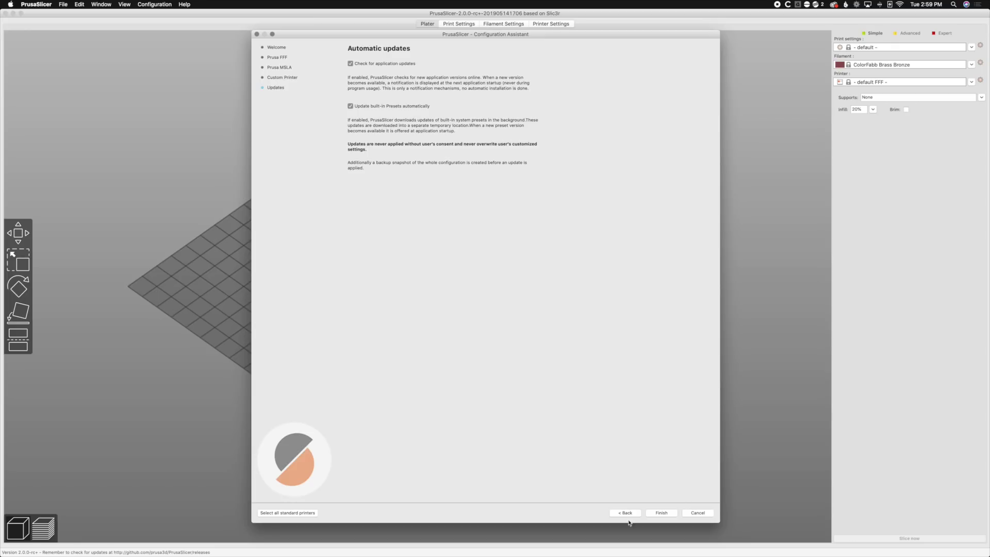
pyautogui.click(662, 513)
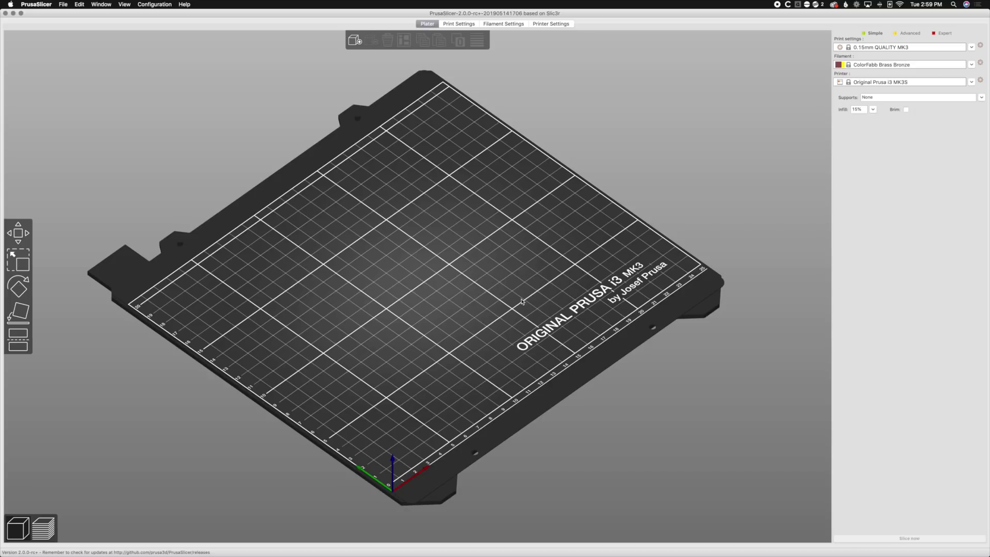
# - From top view, choose Prusament PLA filament and 0.20mm SPEED MK3 print settings, then inspect the bed
pyautogui.press('1')
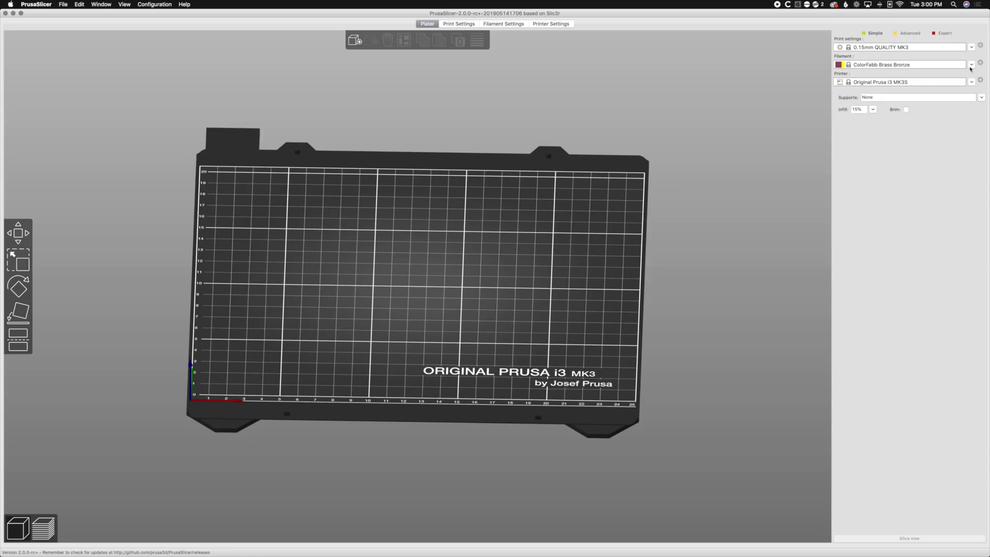
pyautogui.click(971, 66)
pyautogui.scroll(-3, 918, 200)
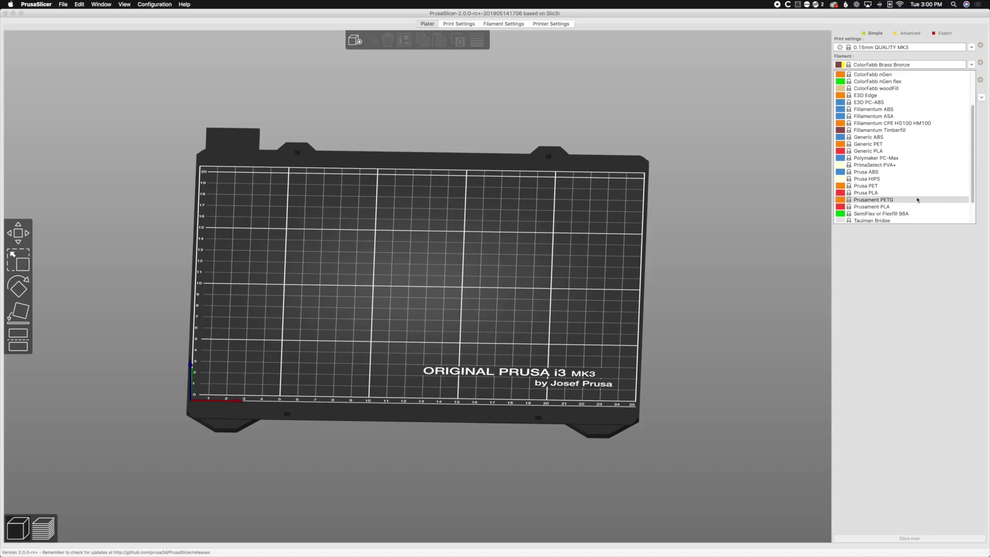
pyautogui.click(895, 207)
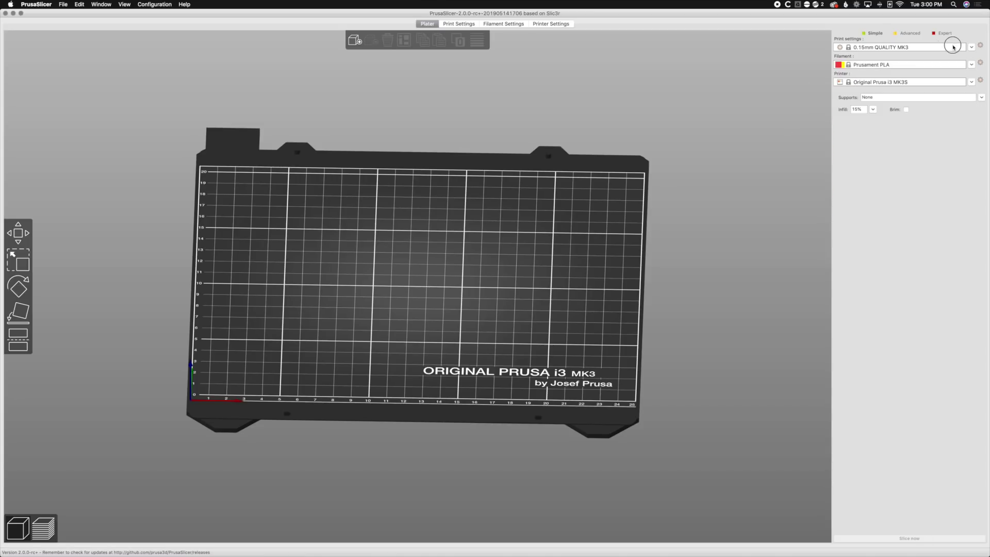
pyautogui.click(953, 46)
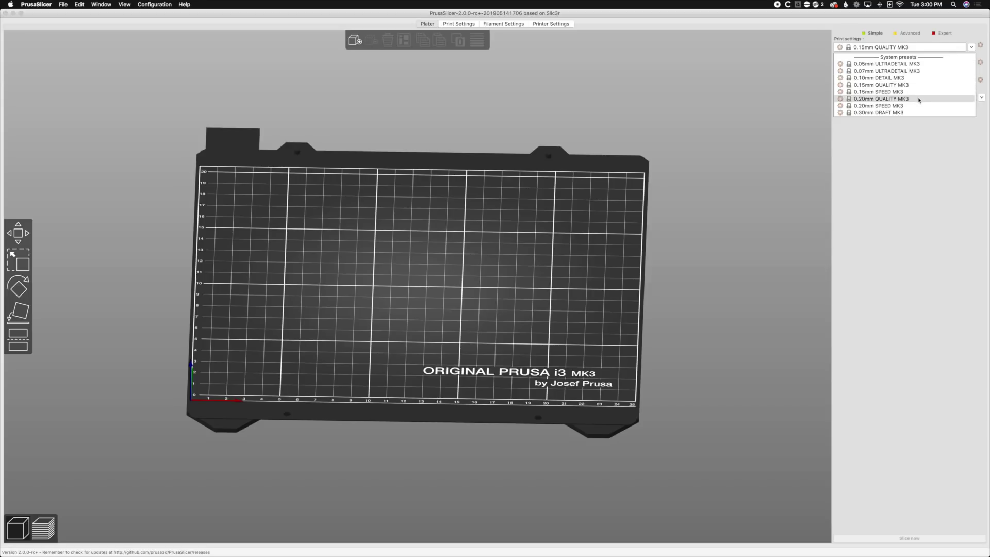
pyautogui.click(915, 105)
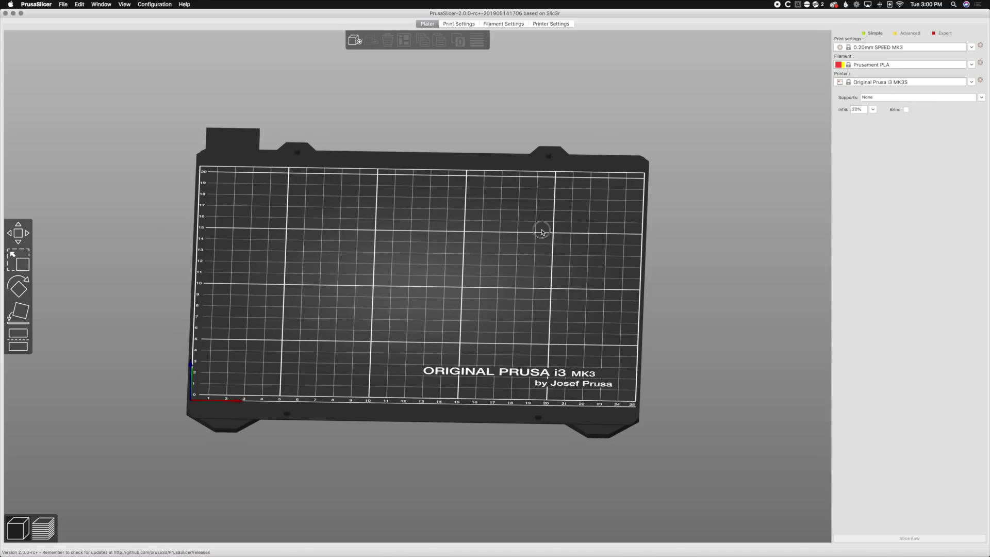
pyautogui.moveTo(541, 232)
pyautogui.mouseDown()
pyautogui.moveTo(542, 206)
pyautogui.moveTo(542, 232)
pyautogui.mouseUp()
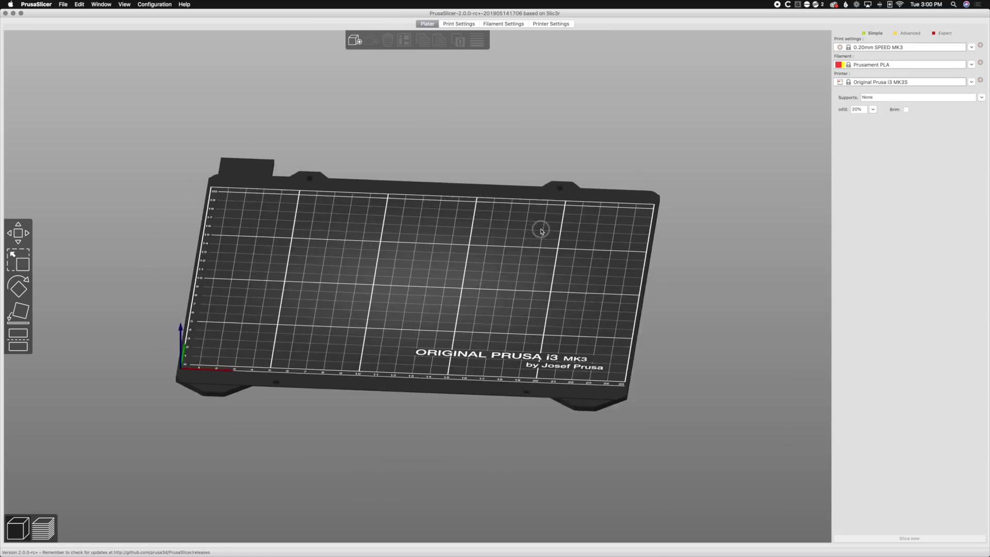
pyautogui.scroll(5, 541, 230)
pyautogui.scroll(-3, 541, 231)
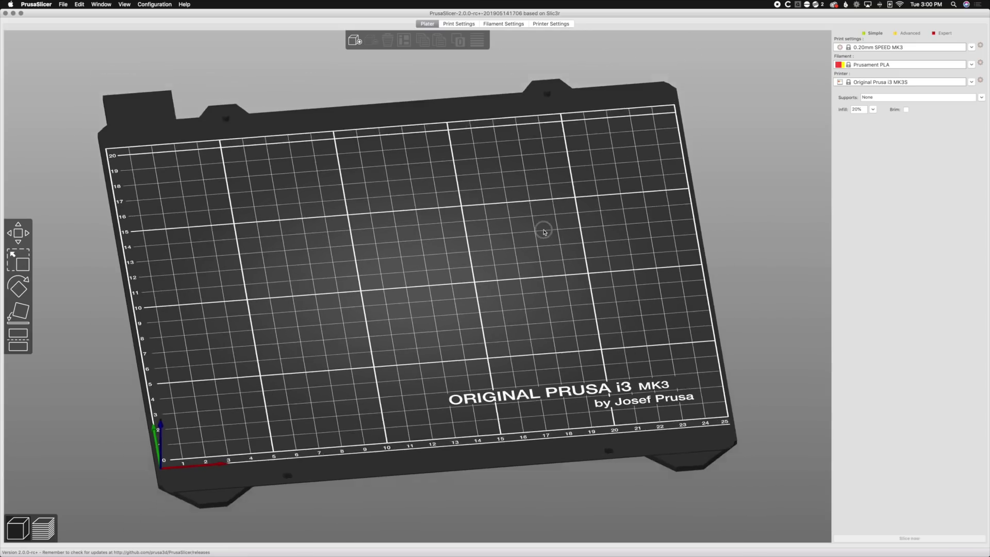
pyautogui.moveTo(545, 232); pyautogui.dragTo(545, 237)
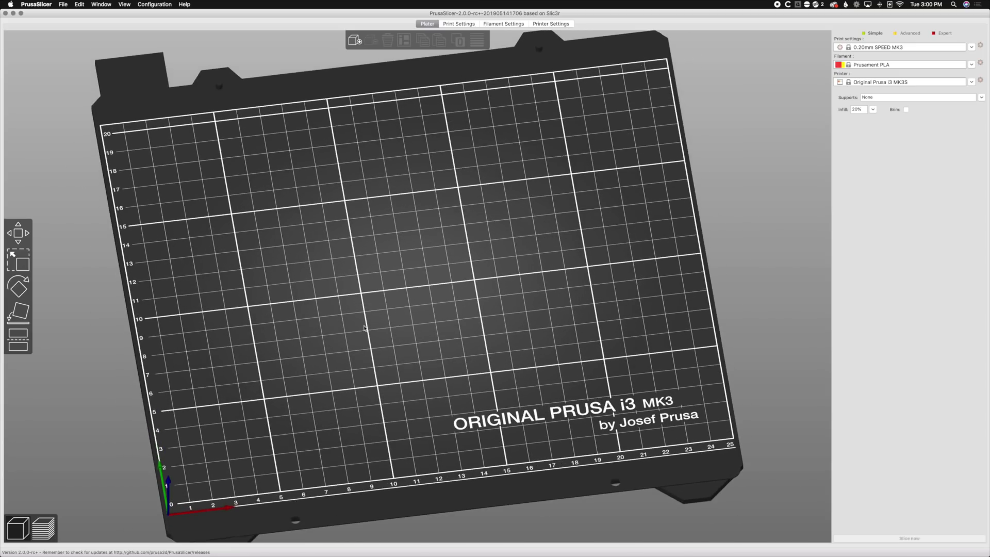
pyautogui.moveTo(3, 460)
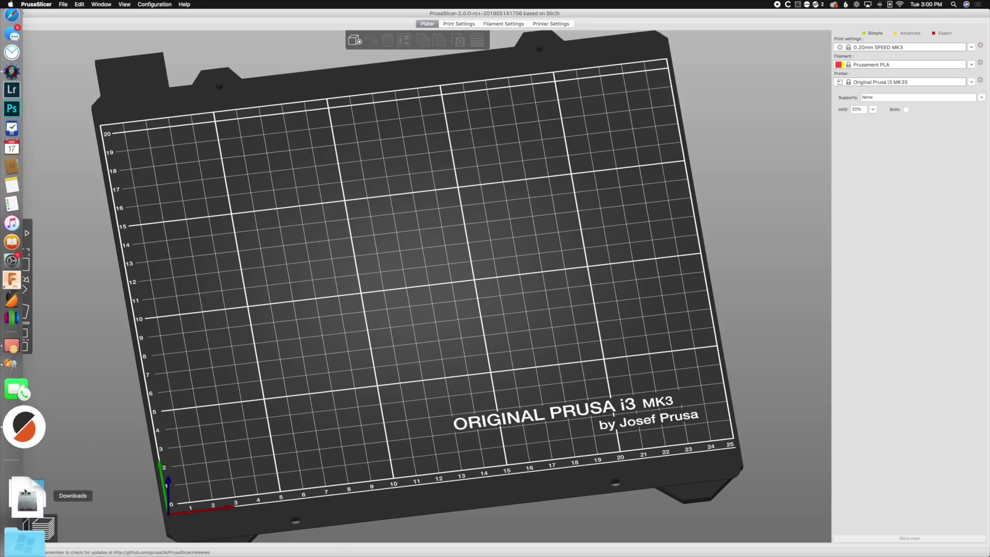
# - Drop grim-skull-bowl-vase-mode.stl from Downloads onto the bed and select it
pyautogui.click(31, 500)
pyautogui.moveTo(94, 208); pyautogui.dragTo(361, 240)
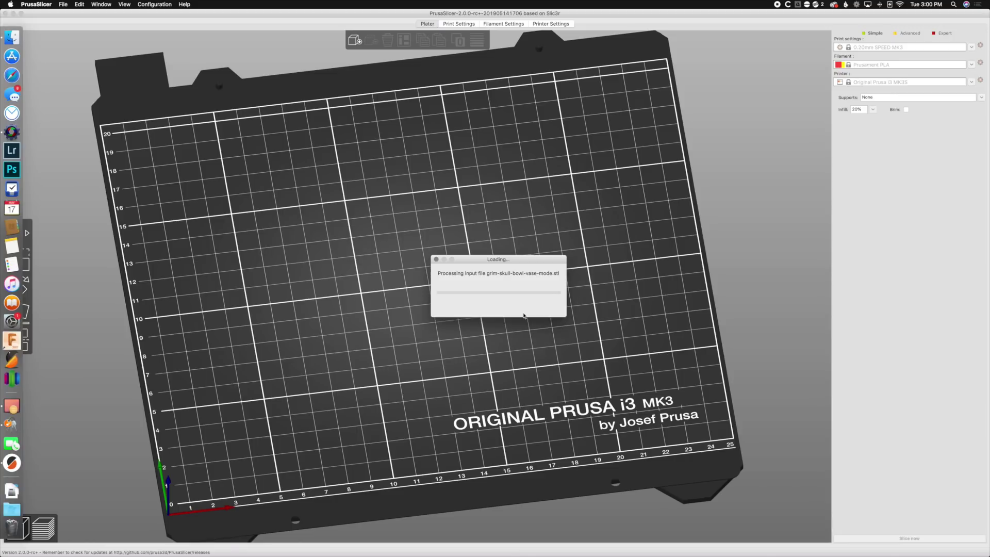
pyautogui.moveTo(547, 367); pyautogui.dragTo(346, 304)
pyautogui.press('Escape')
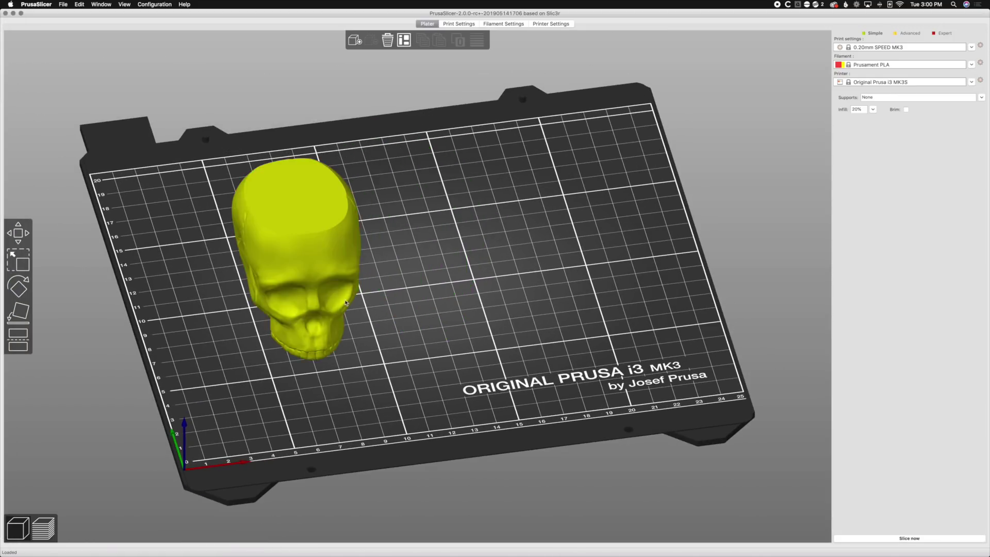
pyautogui.click(346, 303)
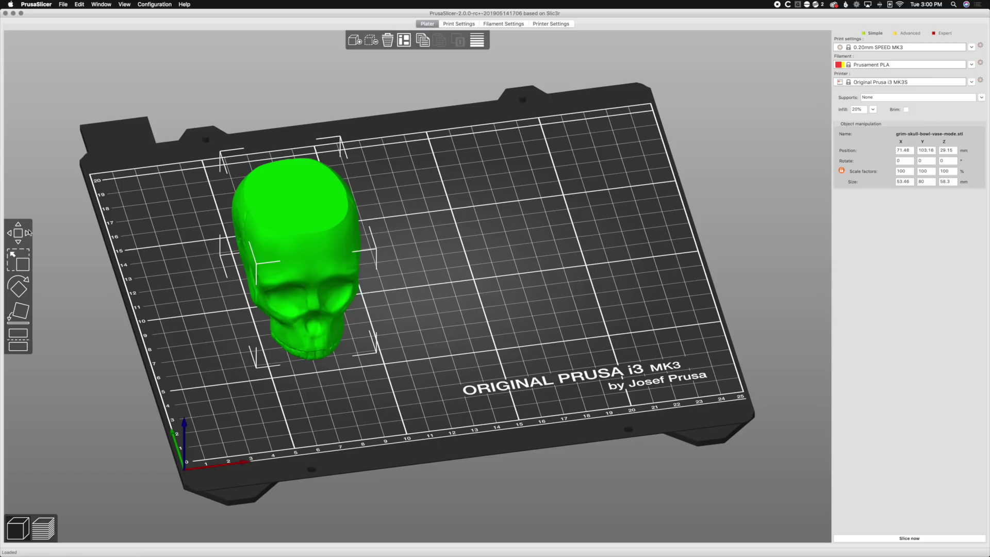
# - Scale the skull down to 55.33% (29.58 × 44.26 × 32.26 mm)
pyautogui.click(18, 260)
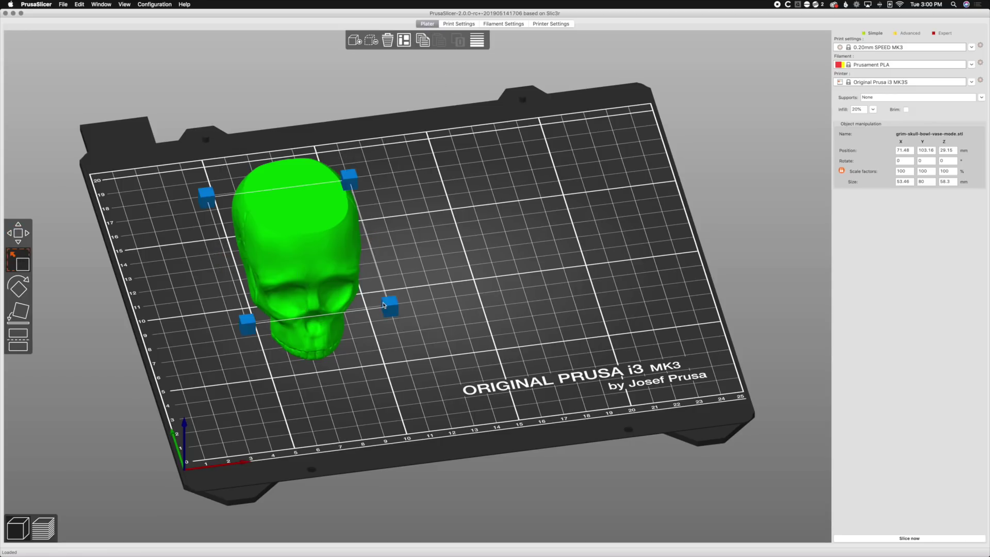
pyautogui.moveTo(384, 305); pyautogui.dragTo(332, 289)
pyautogui.press('Escape')
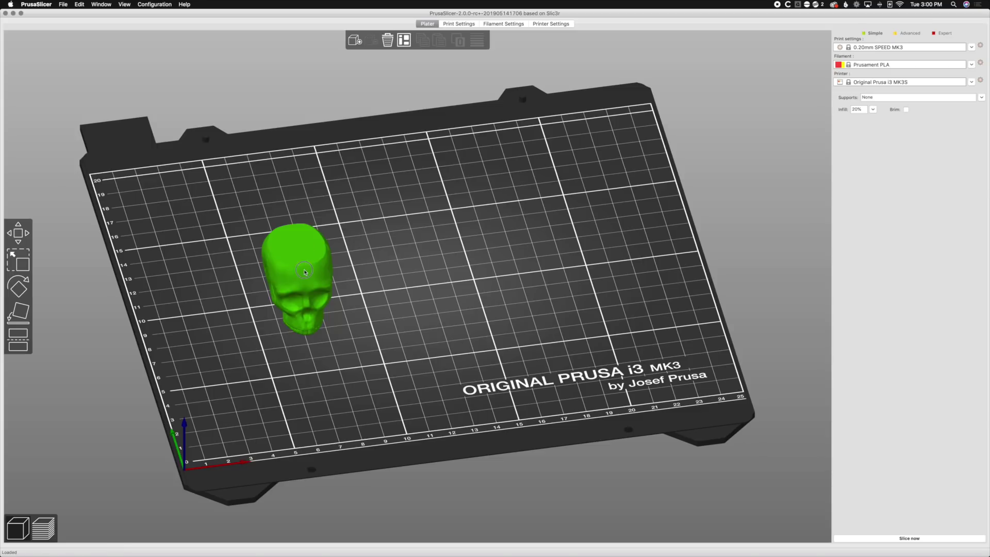
pyautogui.click(305, 271)
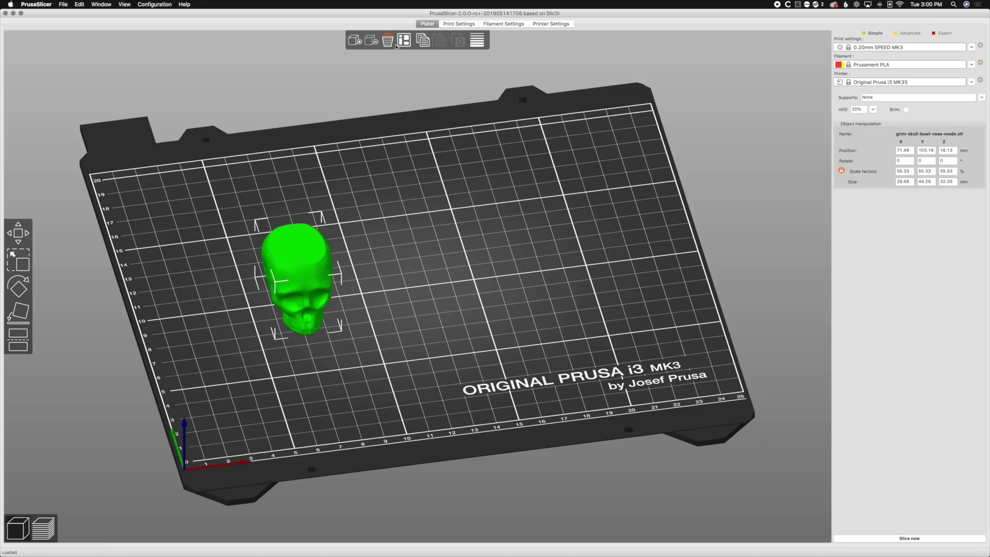
pyautogui.click(354, 45)
pyautogui.click(597, 271)
# - Try Advanced, Expert and Simple modes, settle on Expert, and add a second skull instance
pyautogui.click(912, 34)
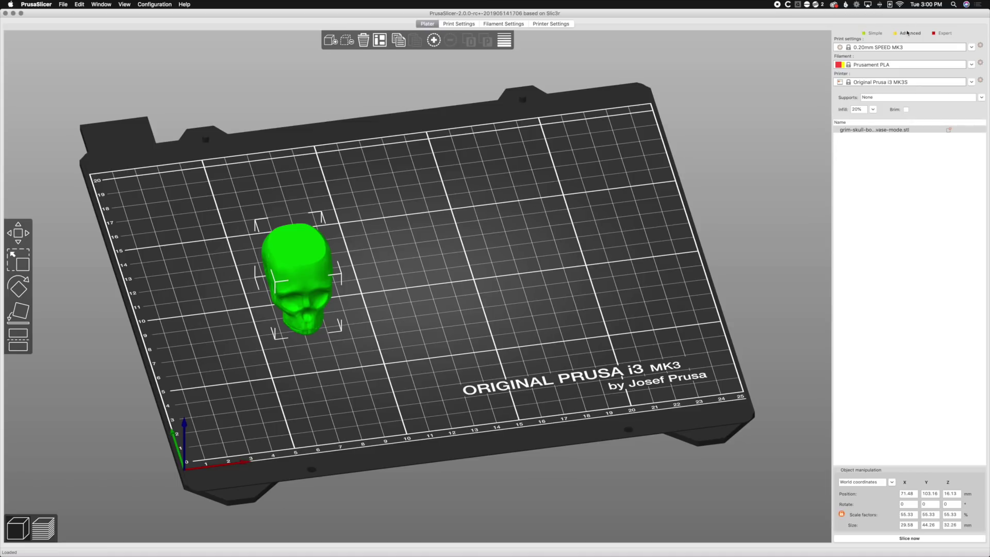
pyautogui.click(945, 33)
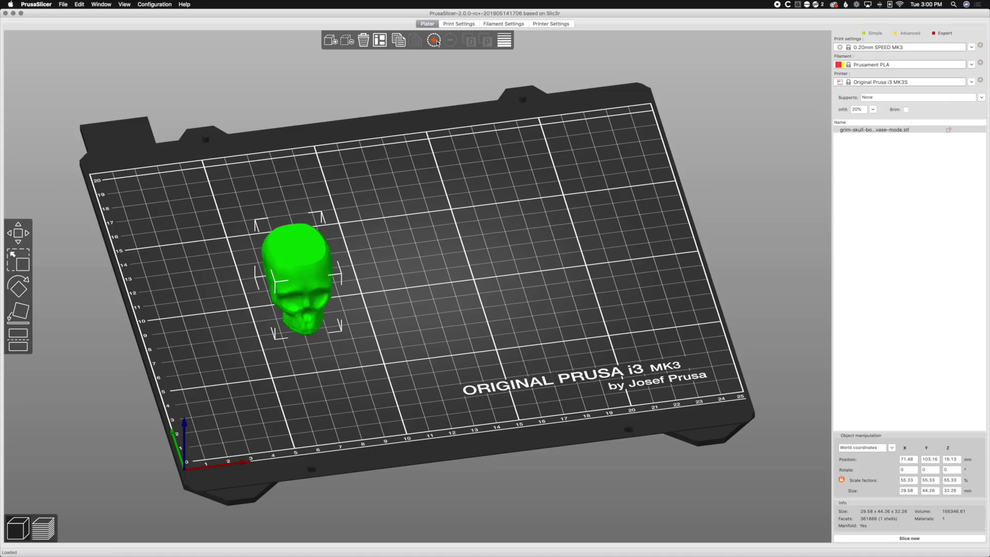
pyautogui.click(874, 33)
pyautogui.click(945, 34)
pyautogui.click(434, 40)
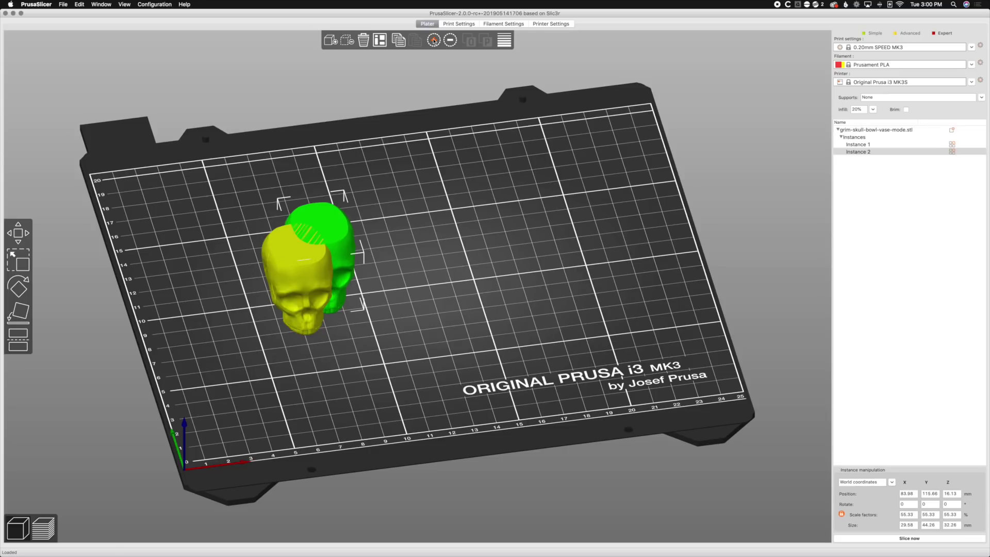
# - Add three more skull instances for five total and pull the stacked copies apart
pyautogui.click(433, 41)
pyautogui.click(434, 40)
pyautogui.click(434, 40)
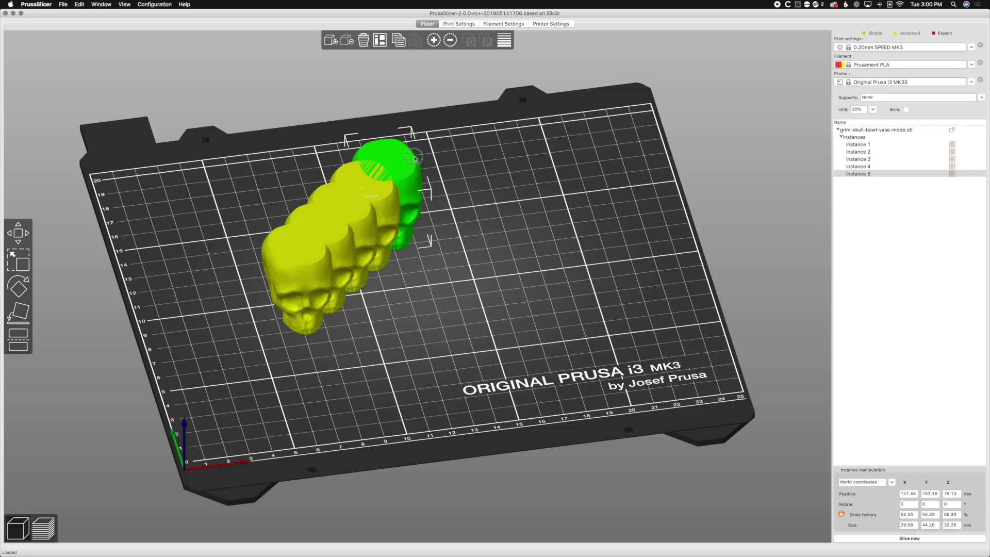
pyautogui.moveTo(415, 158); pyautogui.dragTo(599, 207)
pyautogui.moveTo(376, 216); pyautogui.dragTo(466, 291)
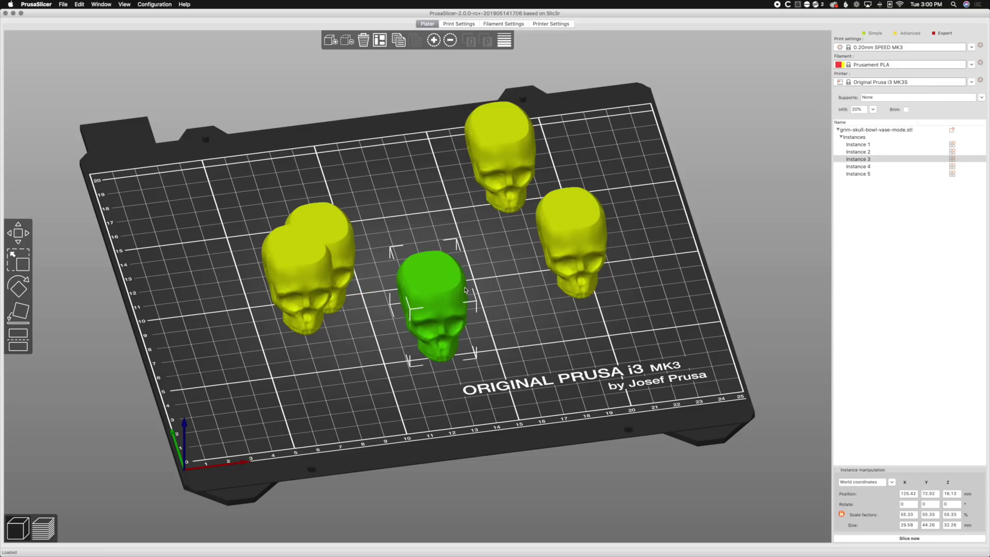
pyautogui.moveTo(362, 251); pyautogui.dragTo(380, 194)
# - Reposition individual skulls around the bed centre and try moving three together
pyautogui.moveTo(509, 253); pyautogui.dragTo(478, 254)
pyautogui.click(302, 243)
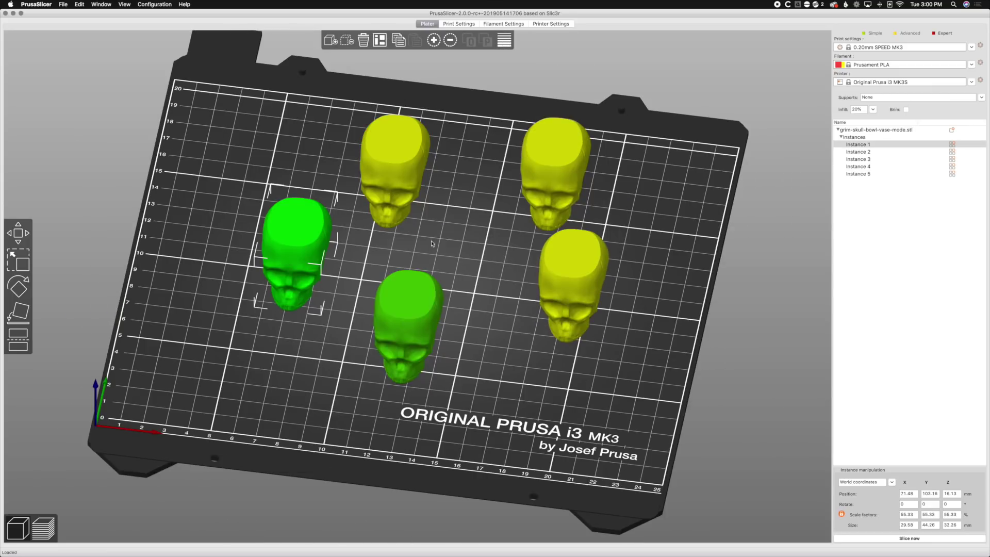
pyautogui.moveTo(566, 287); pyautogui.dragTo(379, 266)
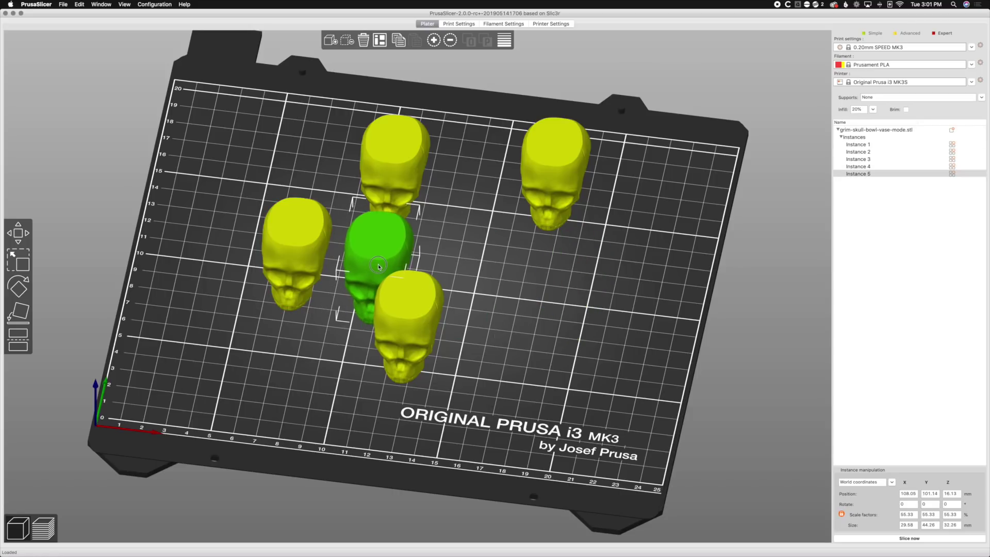
pyautogui.moveTo(419, 174); pyautogui.dragTo(476, 163)
pyautogui.moveTo(418, 302); pyautogui.dragTo(565, 385)
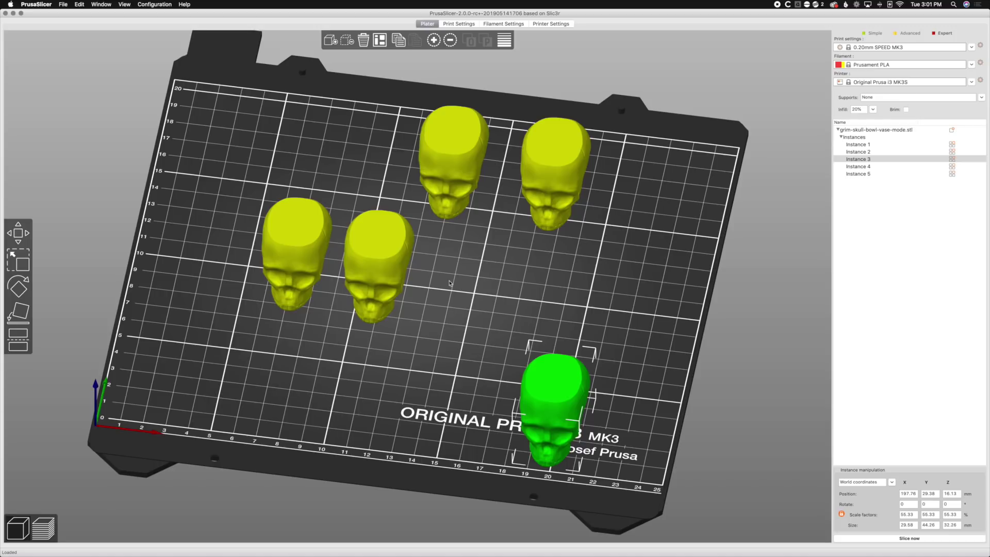
pyautogui.keyDown('shift'); pyautogui.click(332, 265); pyautogui.keyUp('shift')
pyautogui.keyDown('shift'); pyautogui.click(370, 265); pyautogui.keyUp('shift')
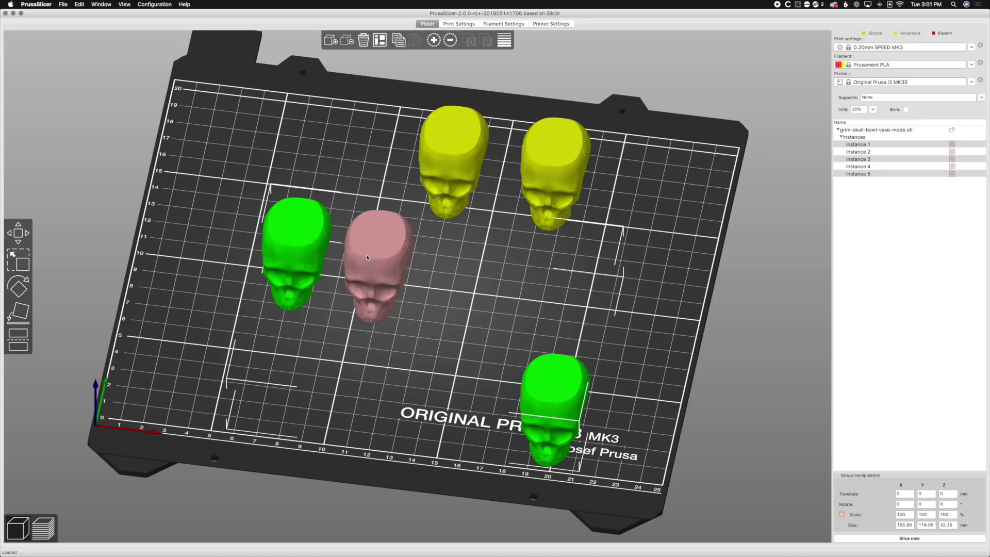
pyautogui.moveTo(368, 258); pyautogui.dragTo(320, 235)
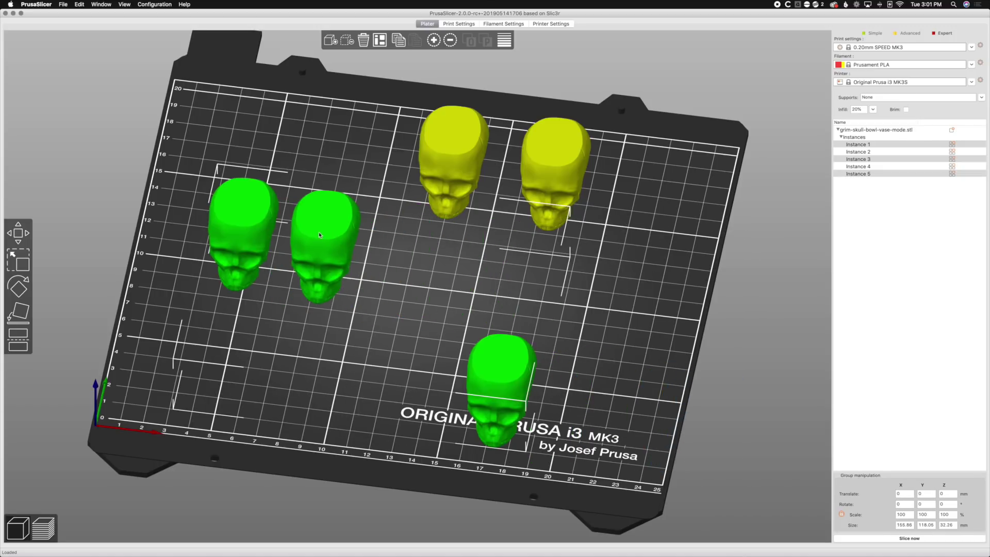
# - Shift-select groups of skulls and gather all five into a compact back-left cluster
pyautogui.click(390, 256)
pyautogui.click(345, 272)
pyautogui.keyDown('shift'); pyautogui.click(228, 226); pyautogui.keyUp('shift')
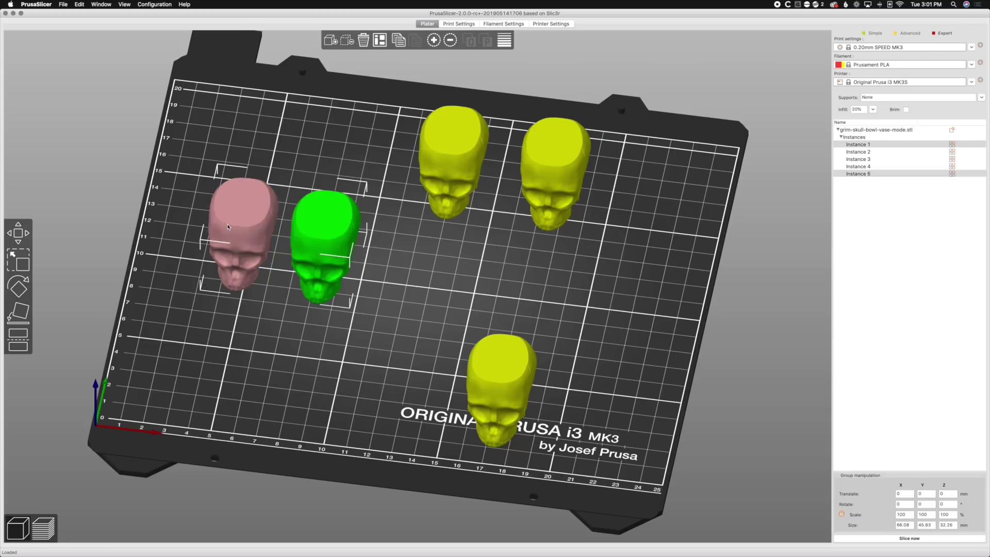
pyautogui.moveTo(330, 243); pyautogui.dragTo(531, 265)
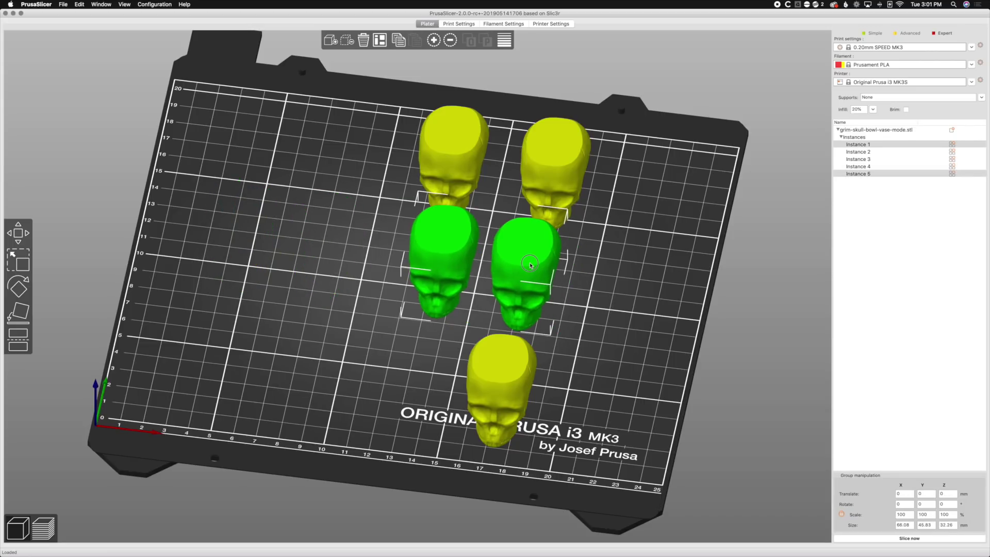
pyautogui.click(454, 155)
pyautogui.keyDown('shift'); pyautogui.click(462, 231); pyautogui.keyUp('shift')
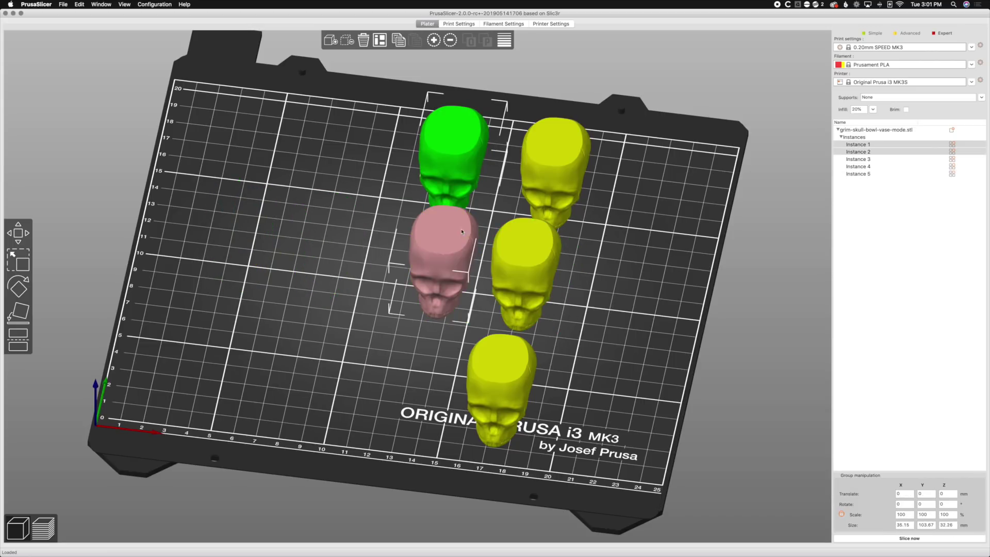
pyautogui.keyDown('shift'); pyautogui.click(525, 260); pyautogui.keyUp('shift')
pyautogui.keyDown('shift'); pyautogui.click(555, 155); pyautogui.keyUp('shift')
pyautogui.moveTo(554, 150); pyautogui.dragTo(399, 169)
pyautogui.moveTo(518, 356); pyautogui.dragTo(480, 222)
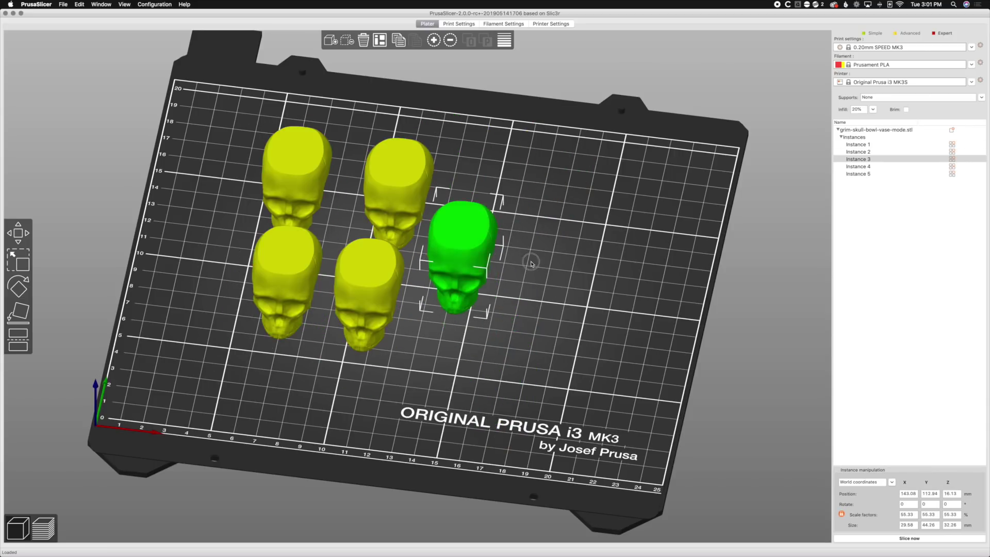
pyautogui.click(531, 263)
# - Auto-arrange the skulls, then nudge them into a row of three behind a row of two
pyautogui.press('1')
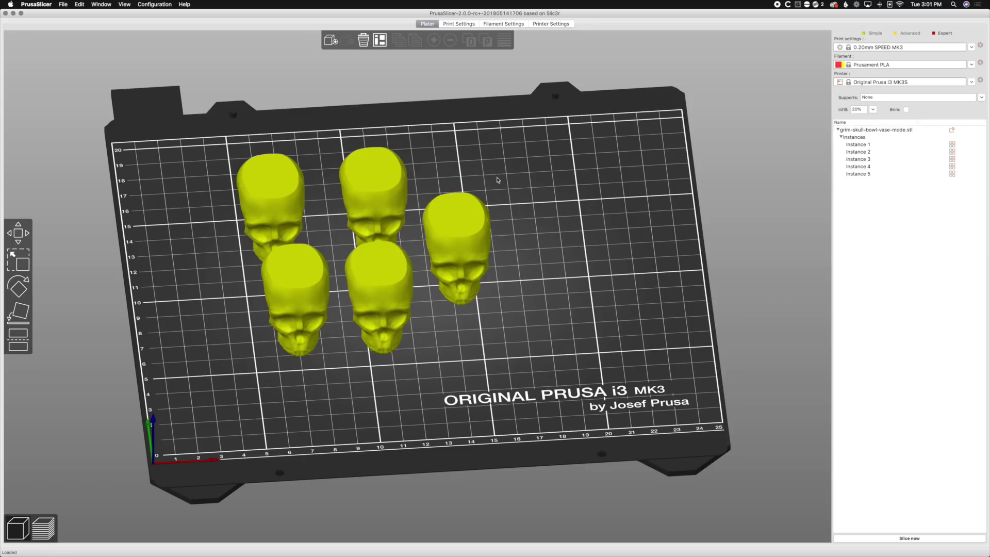
pyautogui.click(389, 177)
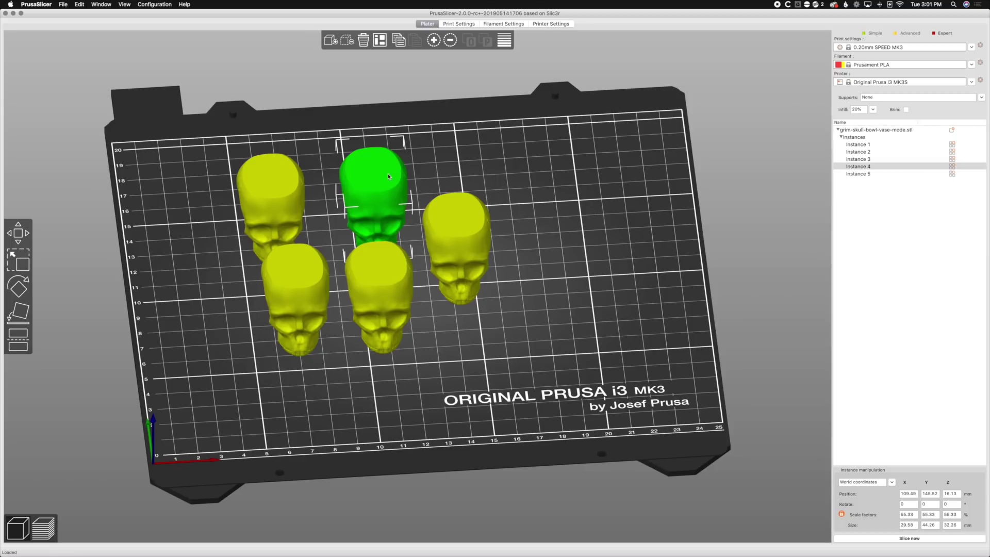
pyautogui.click(380, 39)
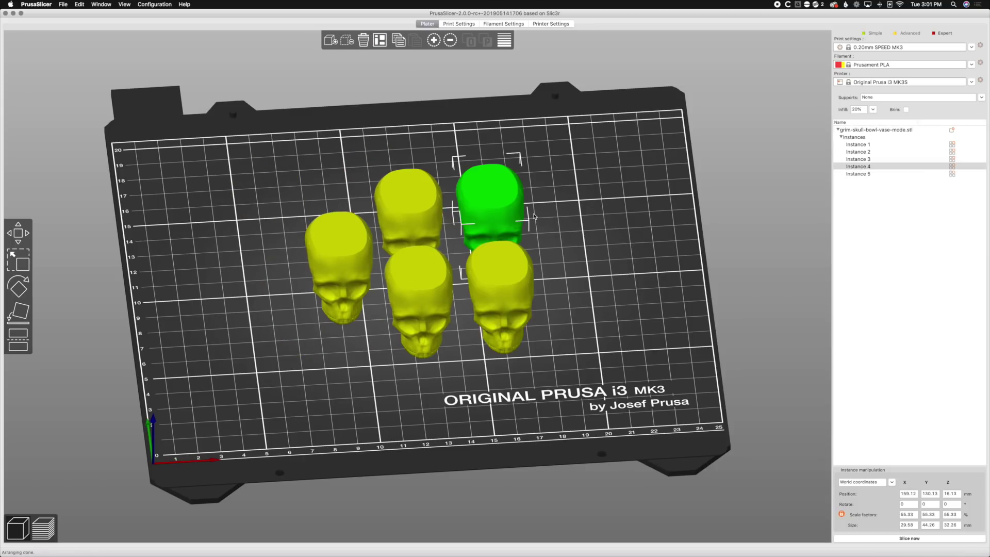
pyautogui.moveTo(553, 238); pyautogui.dragTo(554, 246)
pyautogui.moveTo(351, 275); pyautogui.dragTo(339, 229)
pyautogui.keyDown('shift'); pyautogui.click(407, 206); pyautogui.keyUp('shift')
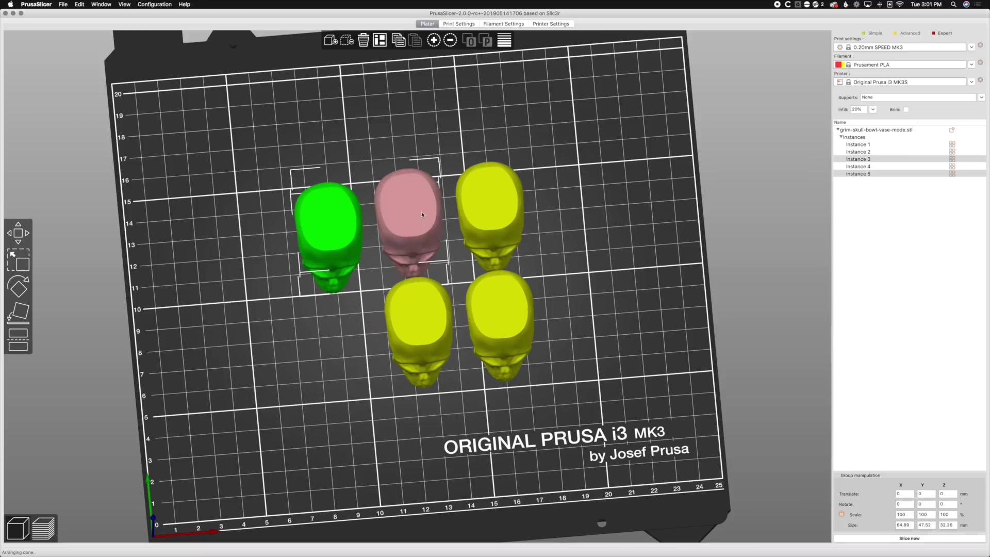
pyautogui.keyDown('shift'); pyautogui.click(482, 212); pyautogui.keyUp('shift')
pyautogui.click(588, 194)
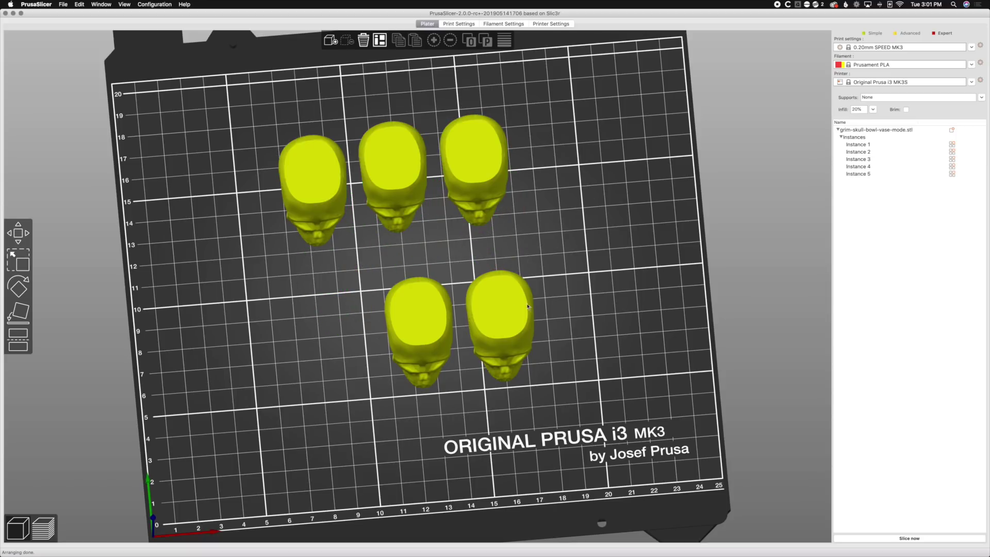
pyautogui.moveTo(508, 315); pyautogui.dragTo(325, 317)
pyautogui.moveTo(408, 321); pyautogui.dragTo(485, 279)
pyautogui.click(574, 281)
# - Orbit to an angled front view and slice the plate into the layered preview
pyautogui.moveTo(573, 281)
pyautogui.mouseDown()
pyautogui.moveTo(566, 271)
pyautogui.moveTo(580, 280)
pyautogui.mouseUp()
pyautogui.scroll(10, 579, 279)
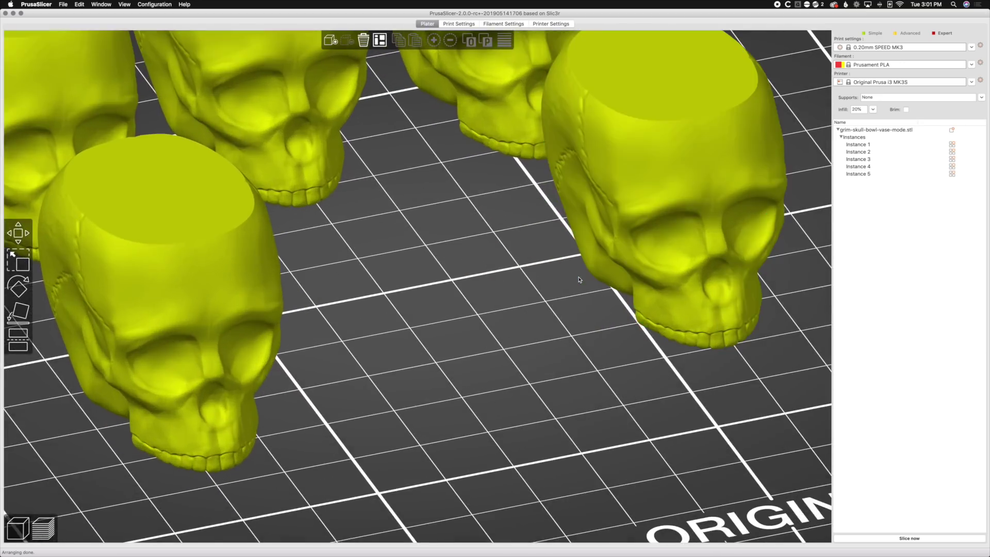
pyautogui.scroll(-10, 567, 284)
pyautogui.scroll(10, 579, 279)
pyautogui.scroll(-10, 580, 280)
pyautogui.moveTo(579, 279); pyautogui.dragTo(603, 312)
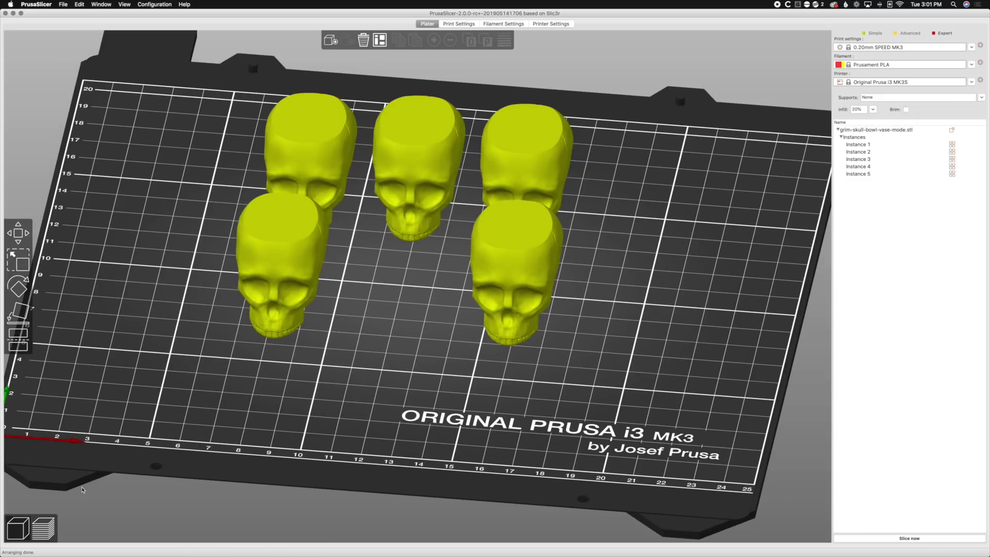
pyautogui.press('Tab')
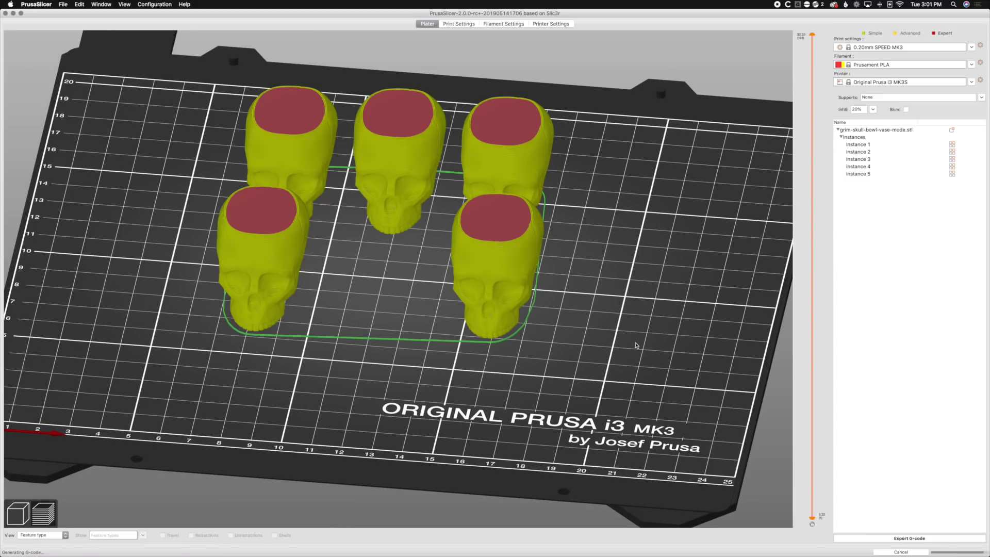
# - Orbit the sliced preview steeper to inspect the 19.81 m, about 3h 43m result
pyautogui.moveTo(635, 342)
pyautogui.mouseDown()
pyautogui.moveTo(643, 330)
pyautogui.moveTo(632, 341)
pyautogui.mouseUp()
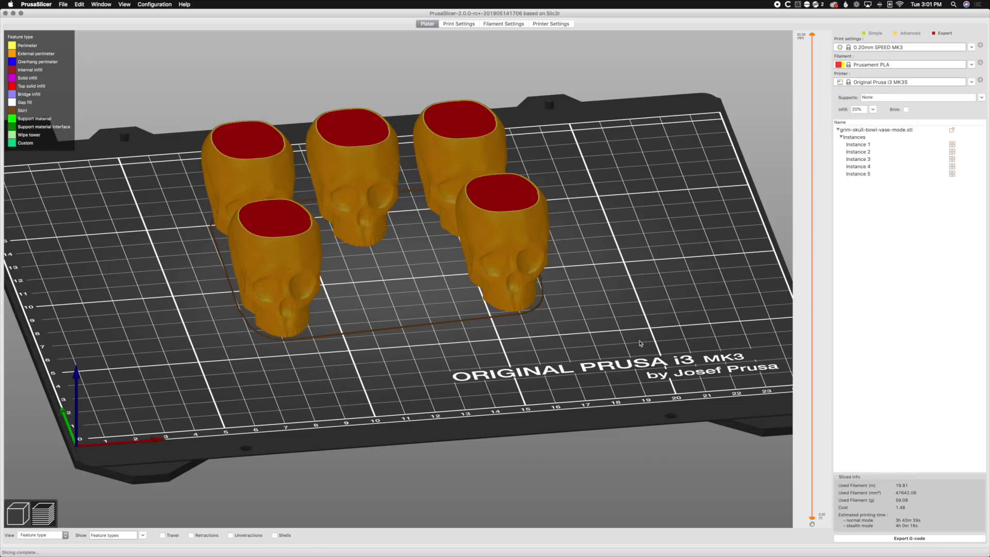